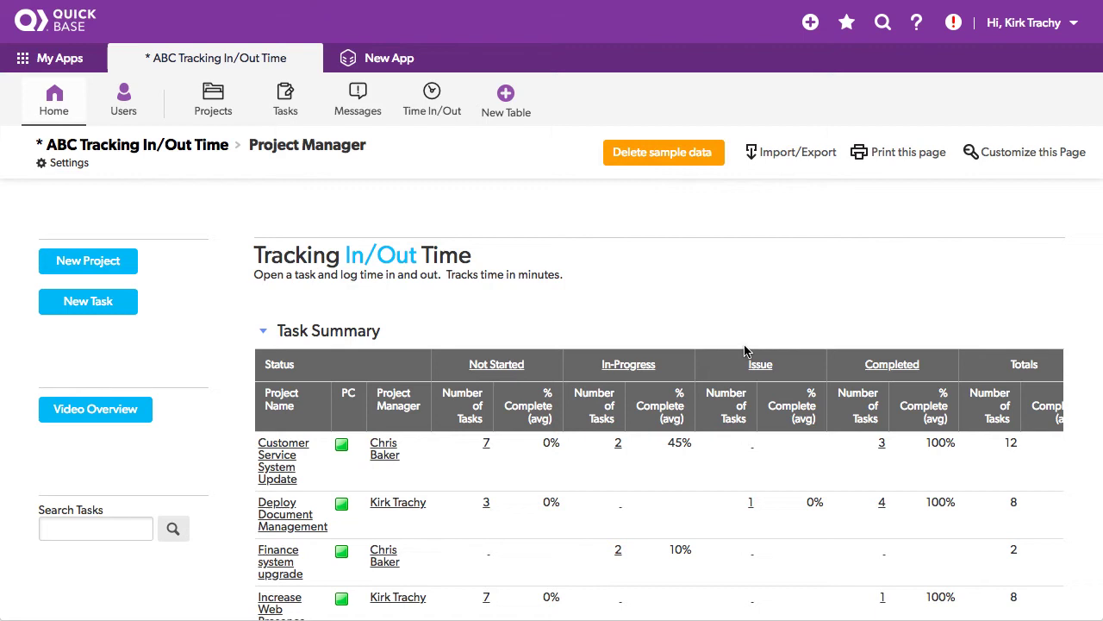
- Open the Increase Web Presence project (Project #2) from Projects and scroll to its 8 tasks
scroll(746, 351, down, 3)
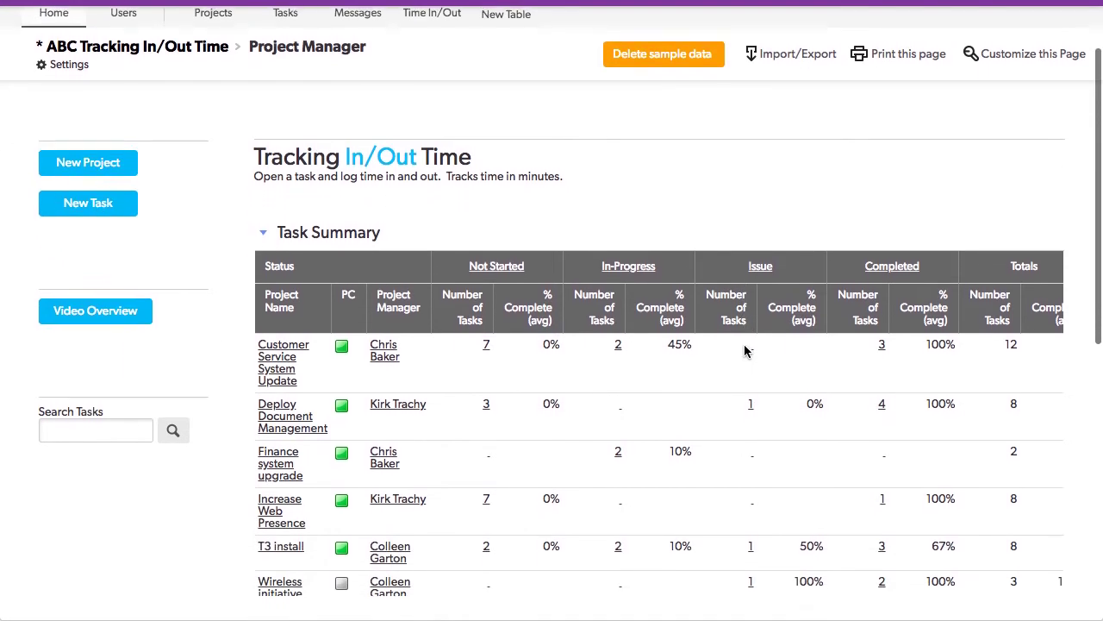
scroll(745, 349, up, 3)
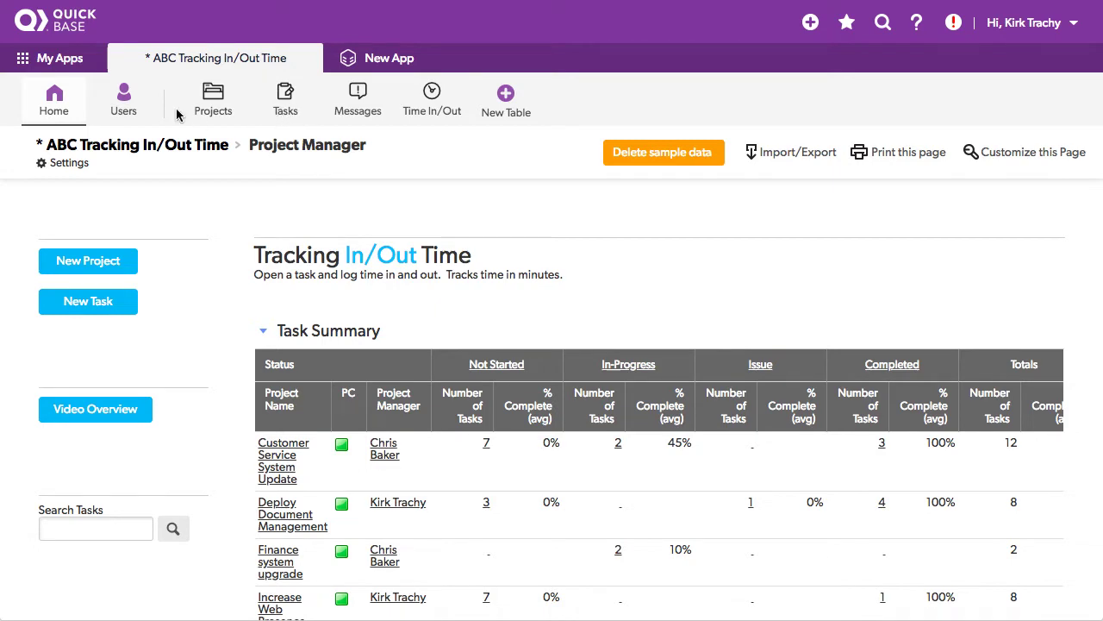
click(211, 102)
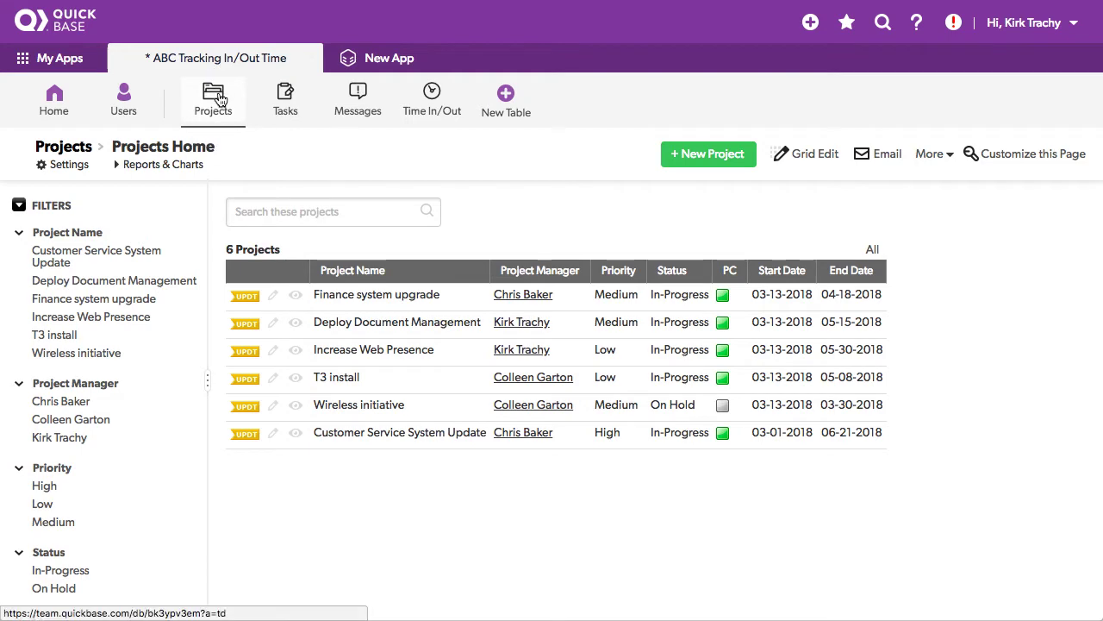
click(295, 351)
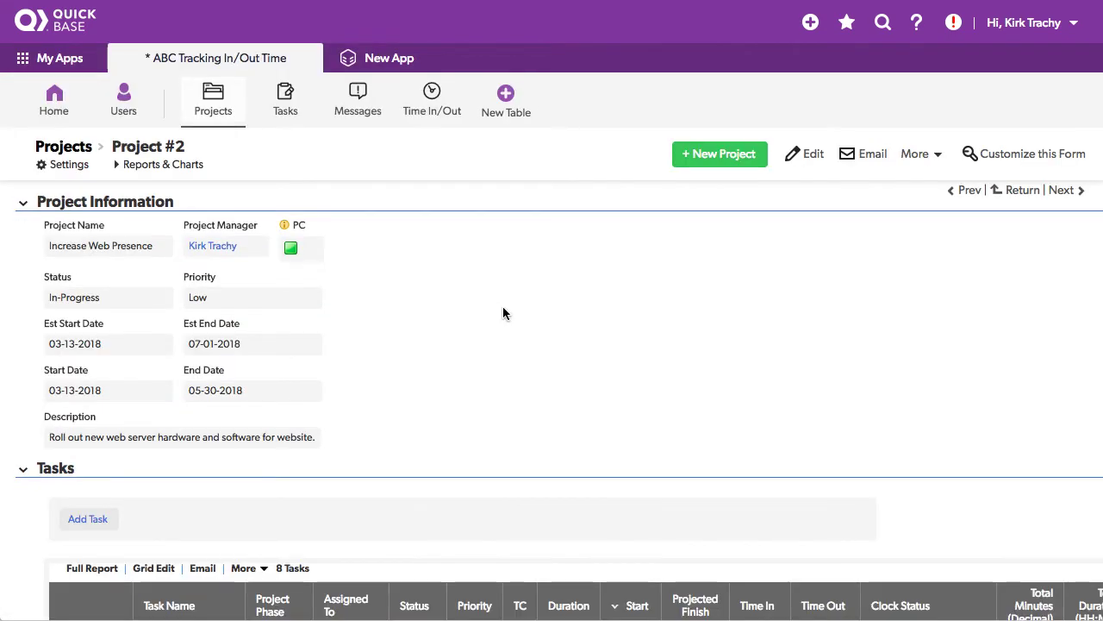
scroll(505, 314, down, 2)
scroll(505, 314, down, 5)
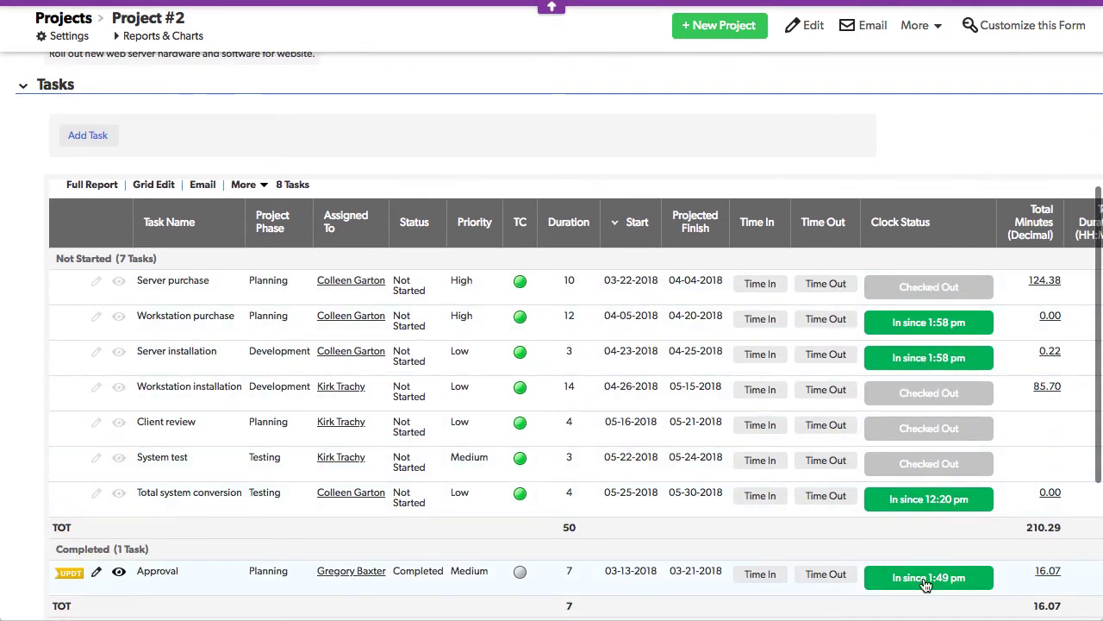
scroll(528, 362, down, 1)
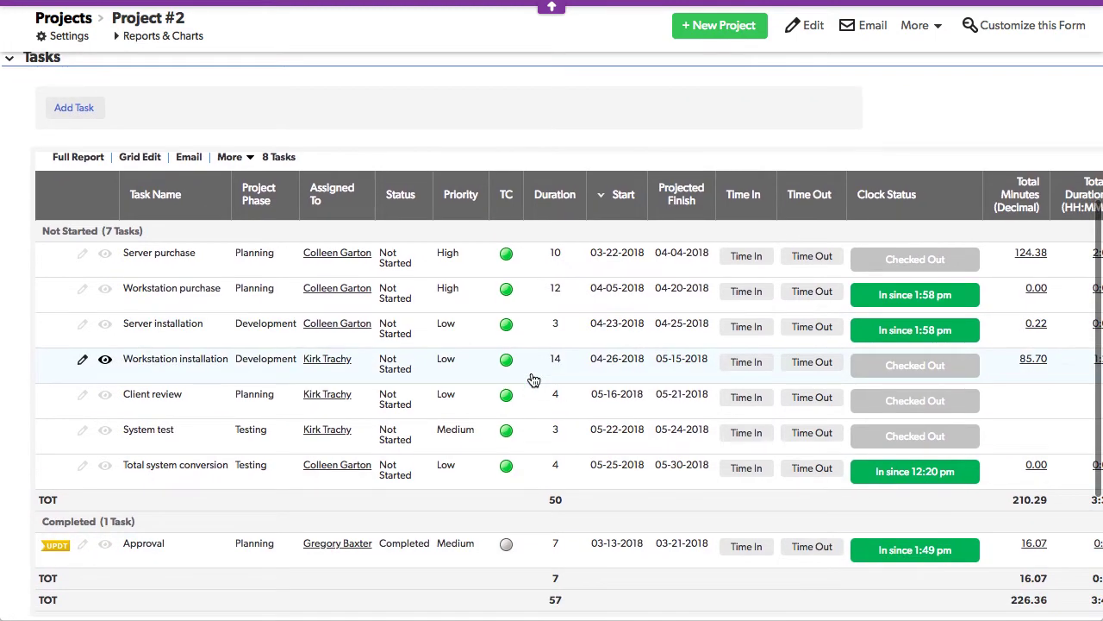
- Dismiss the already-clocked-in warning on Workstation purchase and clock in on Server purchase instead
click(738, 292)
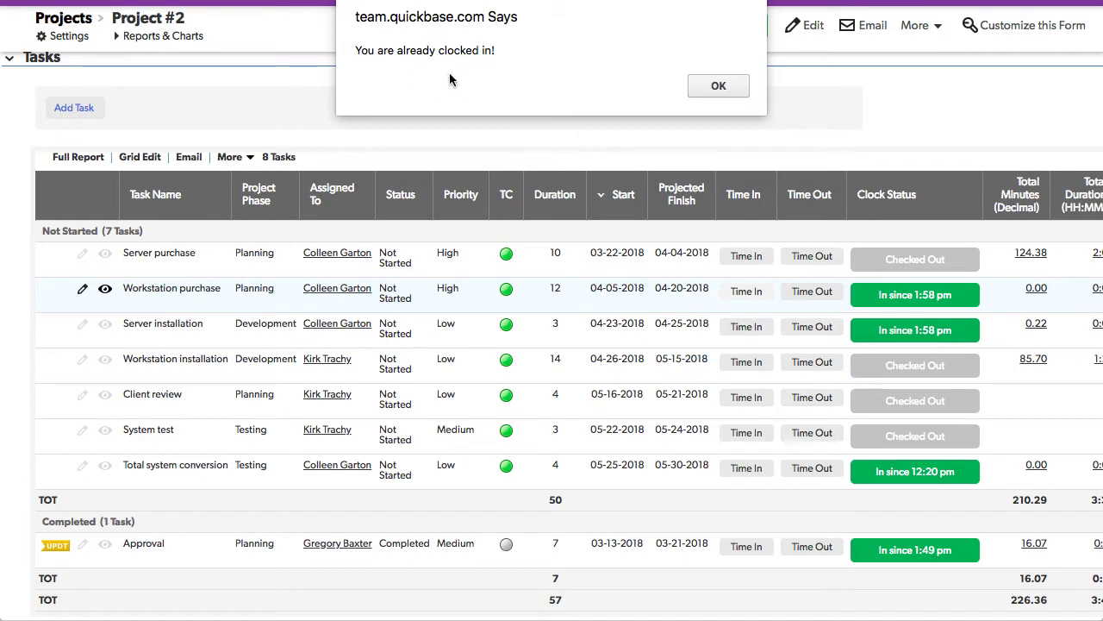
click(725, 90)
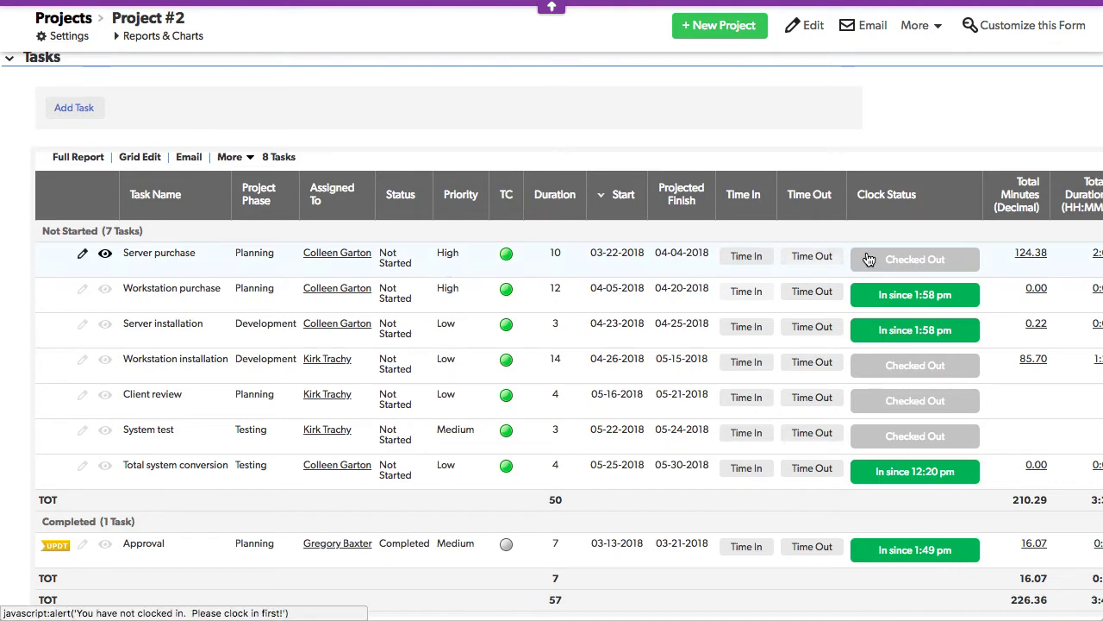
click(744, 256)
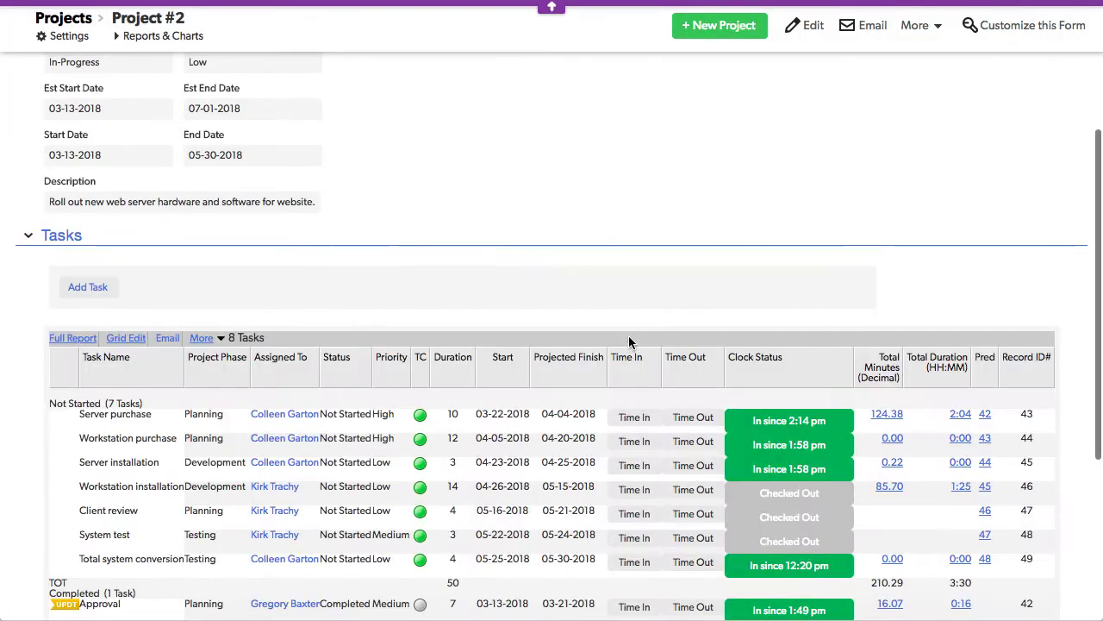
scroll(630, 337, down, 2)
scroll(630, 337, down, 2)
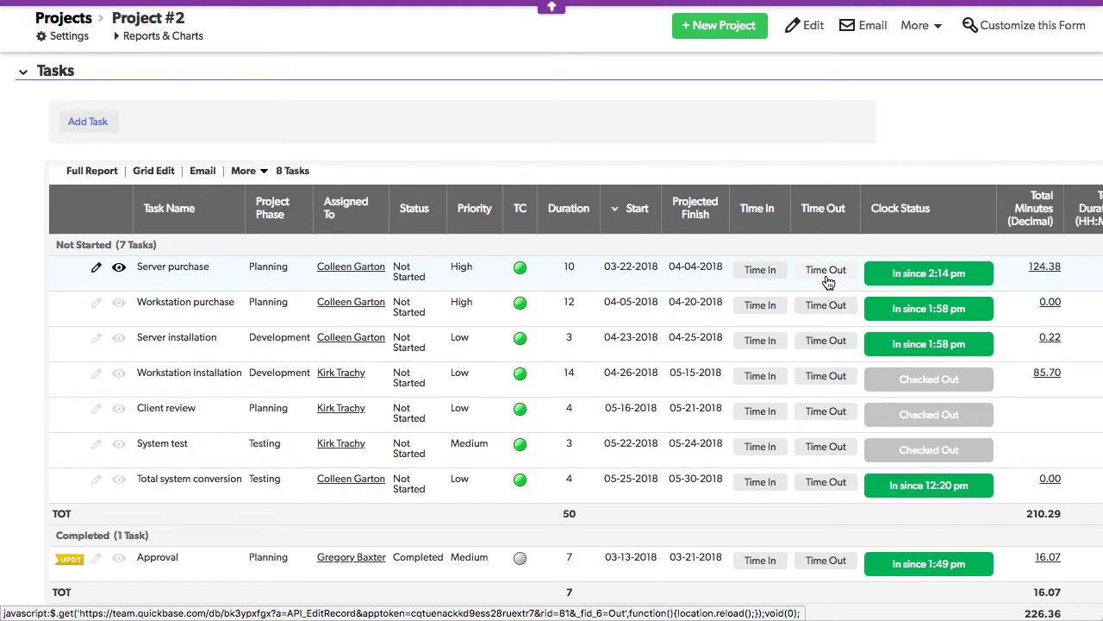
- Clock out of Workstation purchase and check the totals: Server purchase 124.38 min, all tasks 243.60 min
scroll(827, 282, down, 1)
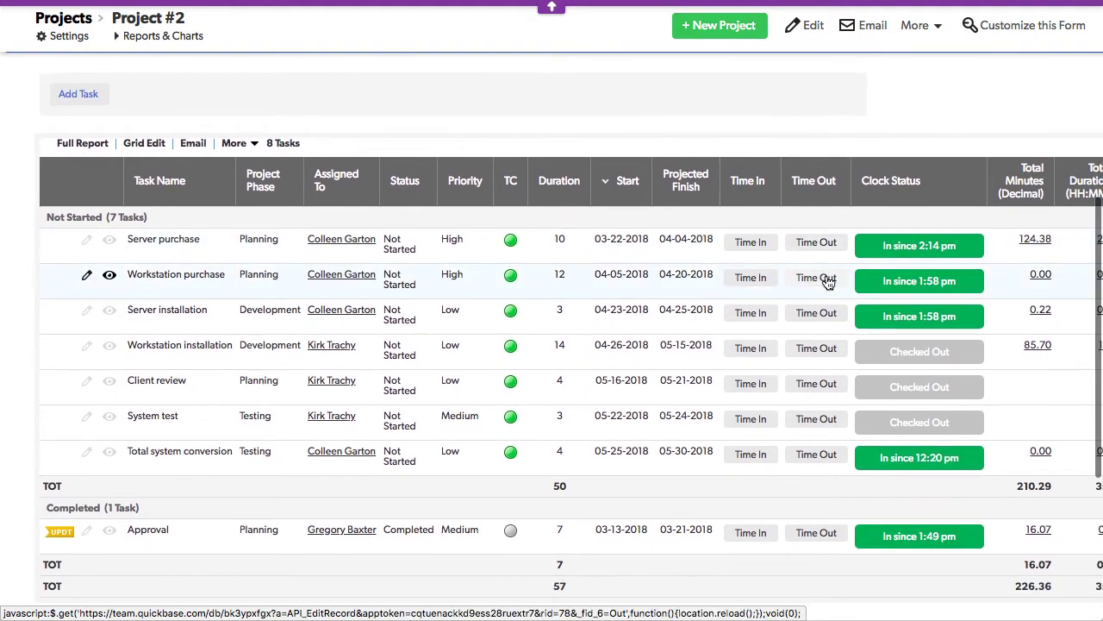
scroll(827, 282, down, 1)
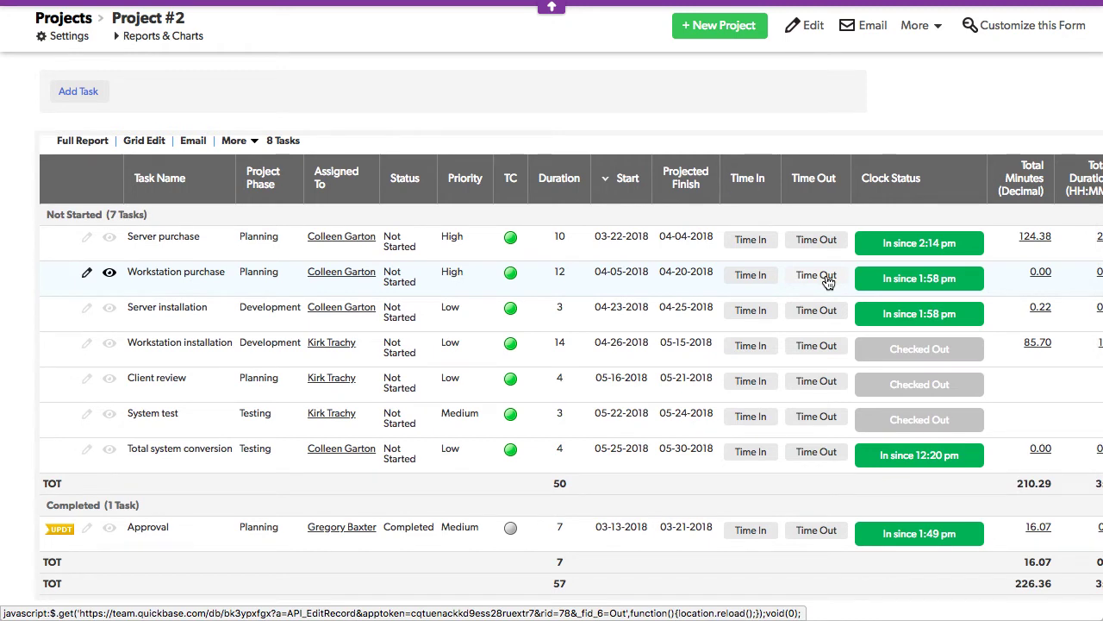
scroll(828, 283, right, 4)
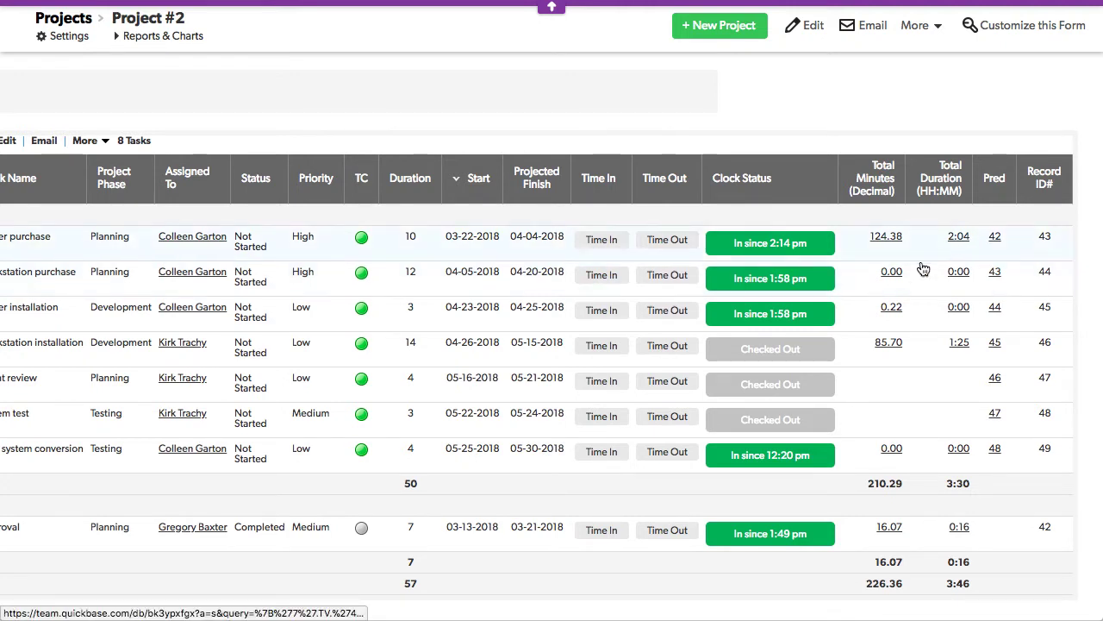
click(669, 277)
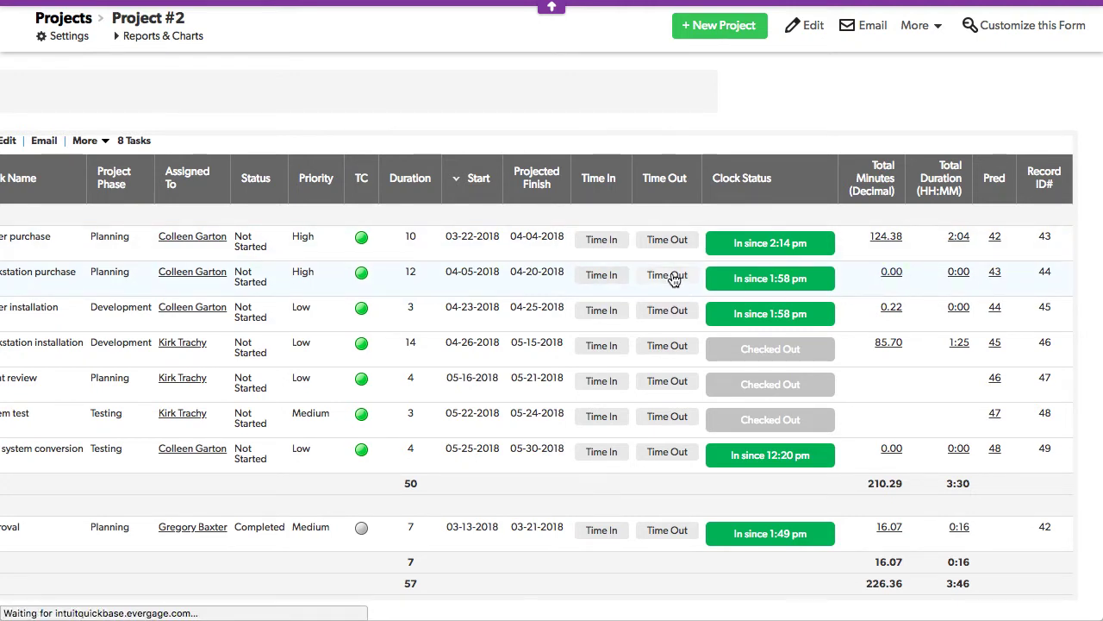
scroll(696, 275, down, 3)
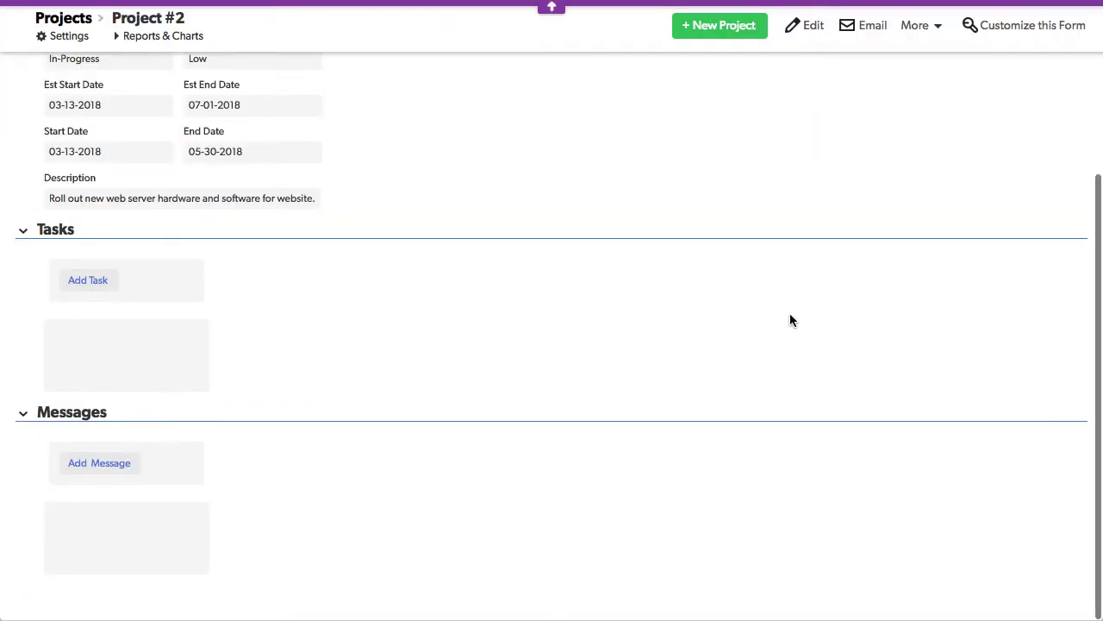
scroll(789, 321, right, 3)
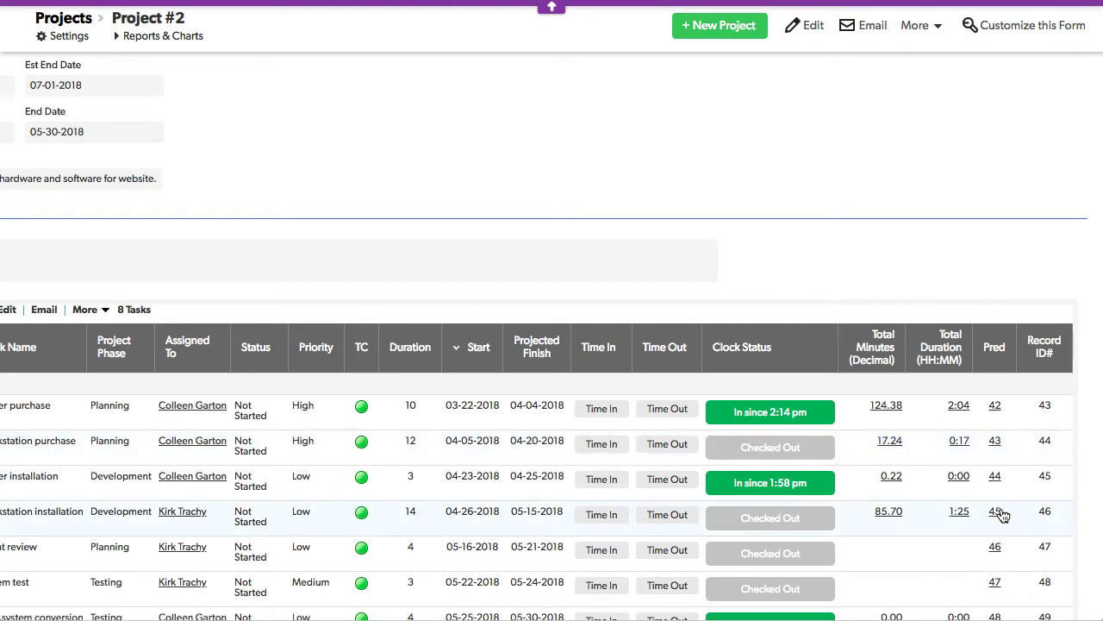
scroll(1003, 515, down, 1)
scroll(1004, 515, down, 2)
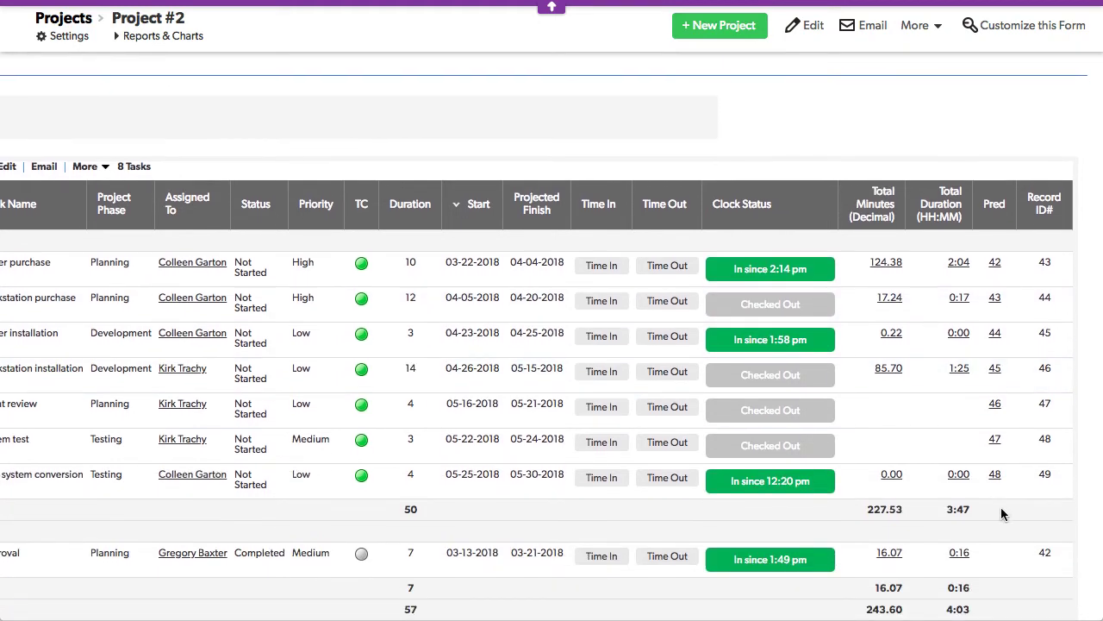
scroll(1001, 512, left, 3)
scroll(1001, 512, up, 2)
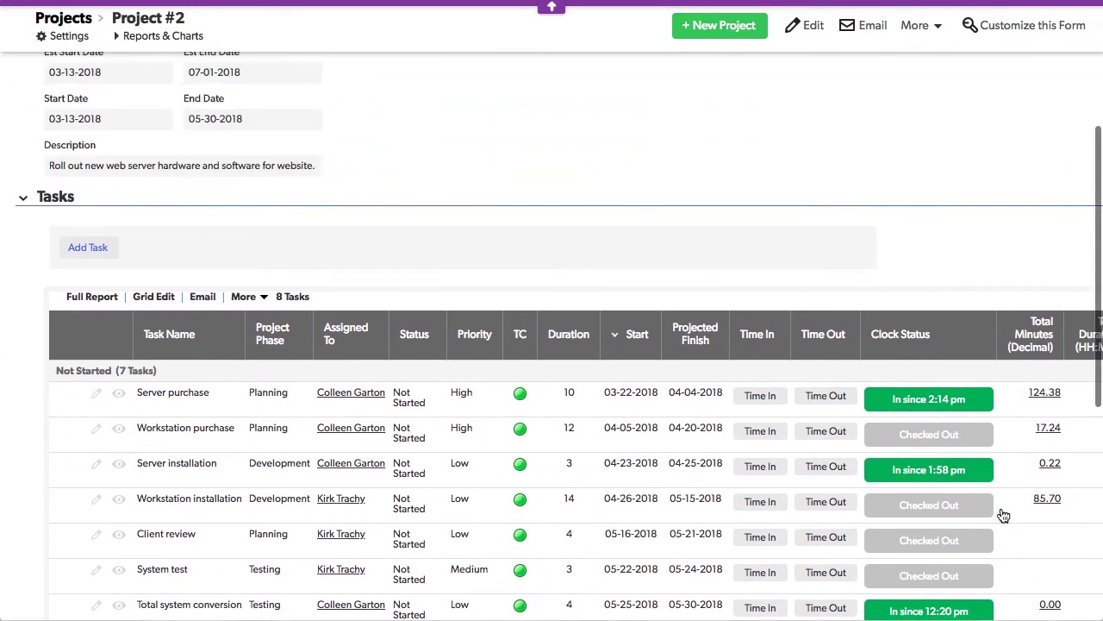
- Open the Clock Status field's properties from its column options
click(985, 337)
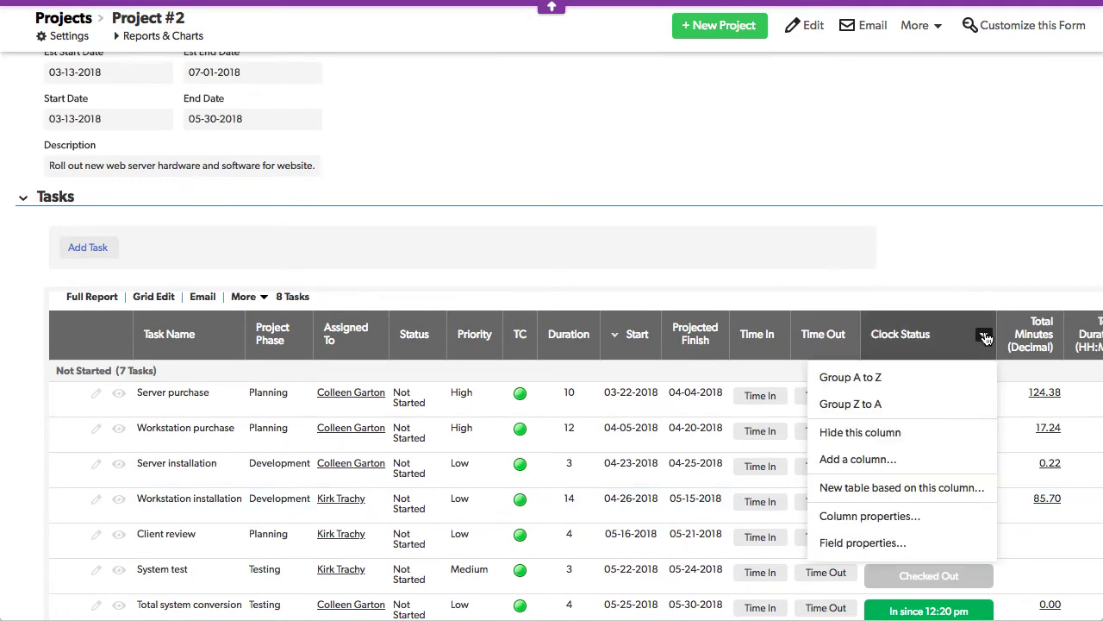
click(865, 544)
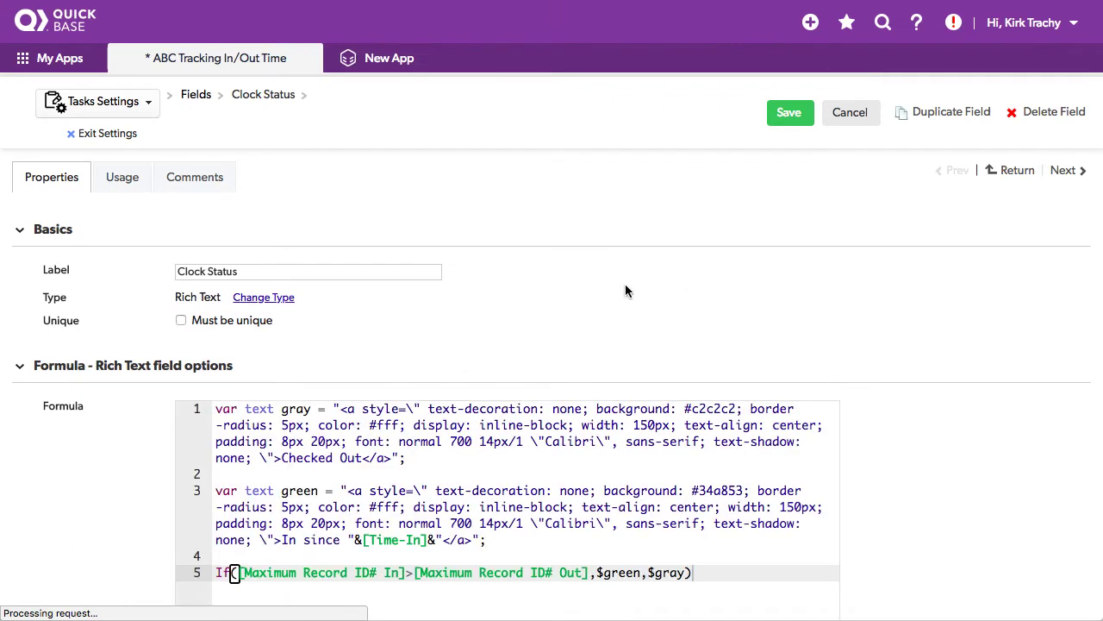
scroll(636, 290, down, 5)
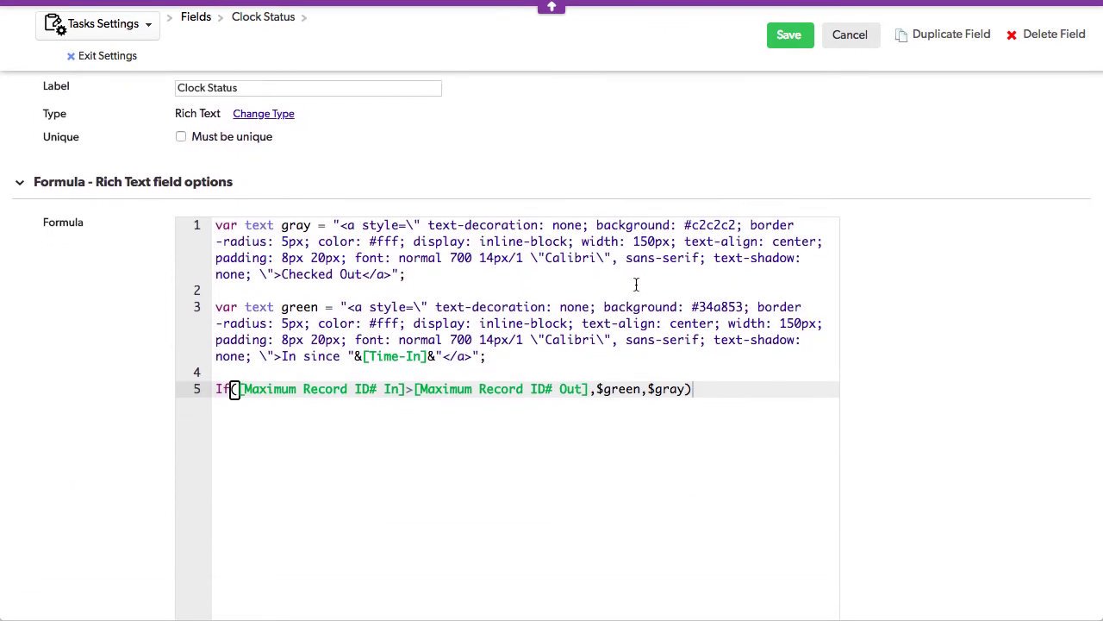
- Review the formula's grey Checked Out and green In since badge definitions, then cancel unsaved
drag(216, 225, 442, 273)
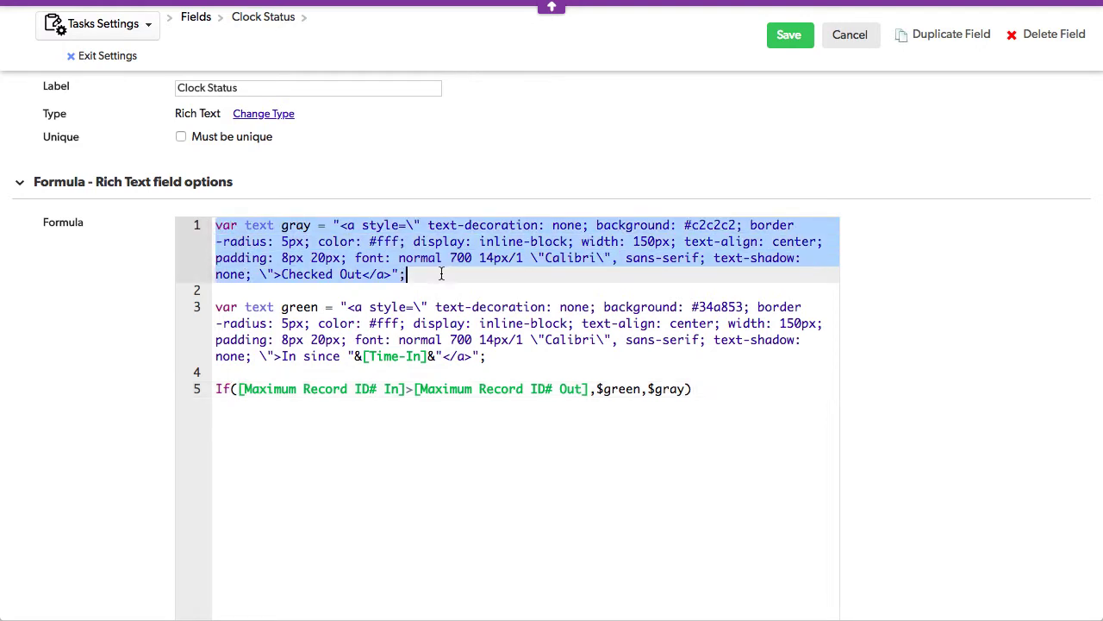
click(281, 274)
drag(298, 276, 358, 274)
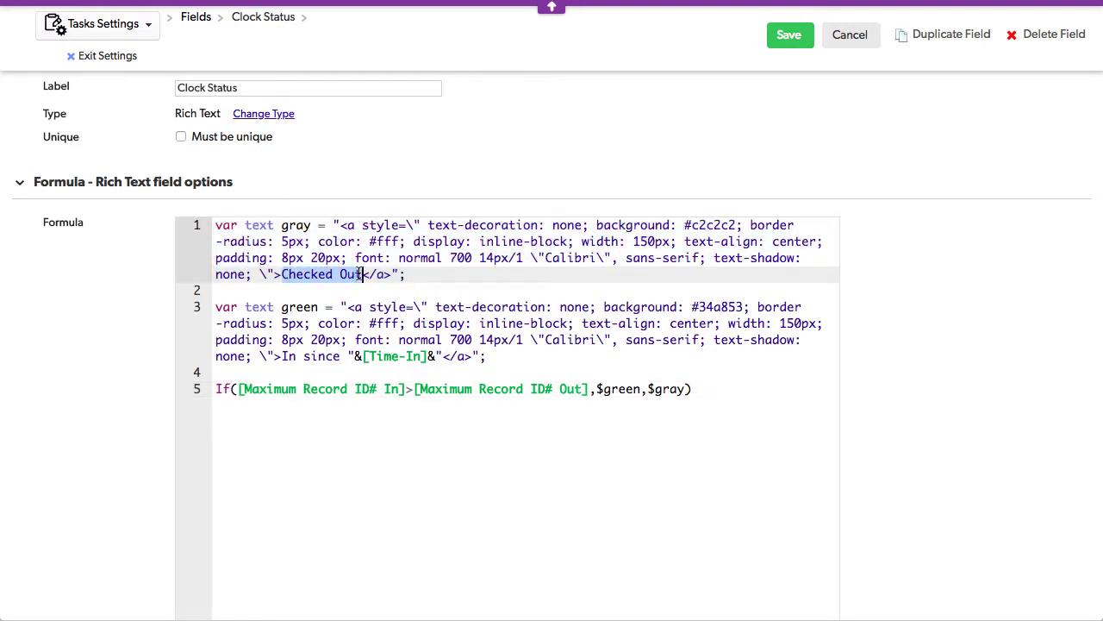
drag(214, 308, 516, 360)
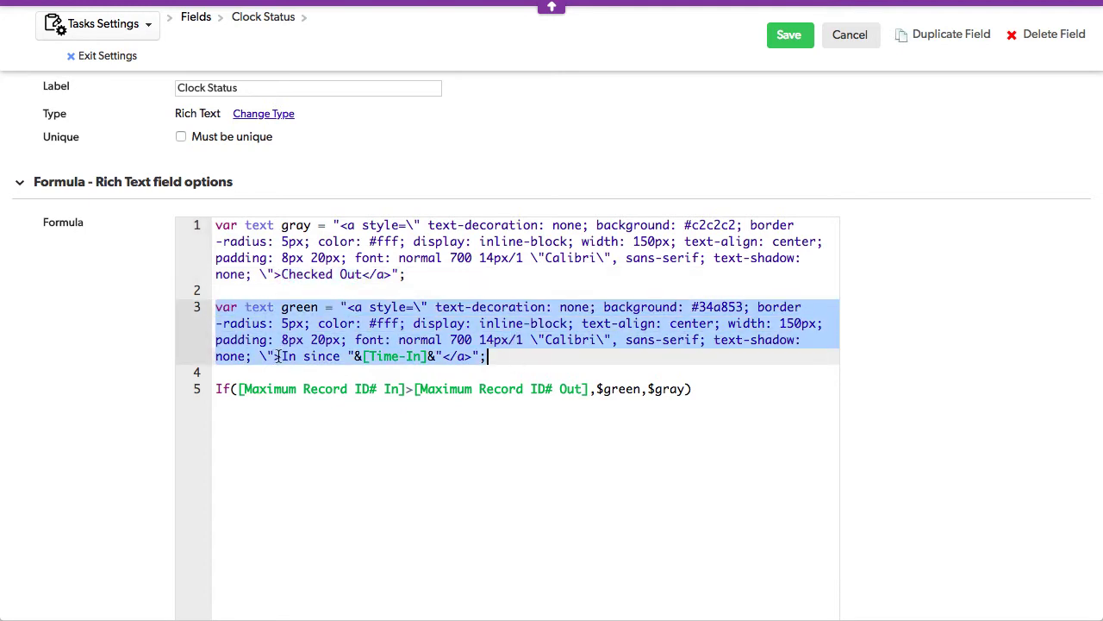
click(381, 362)
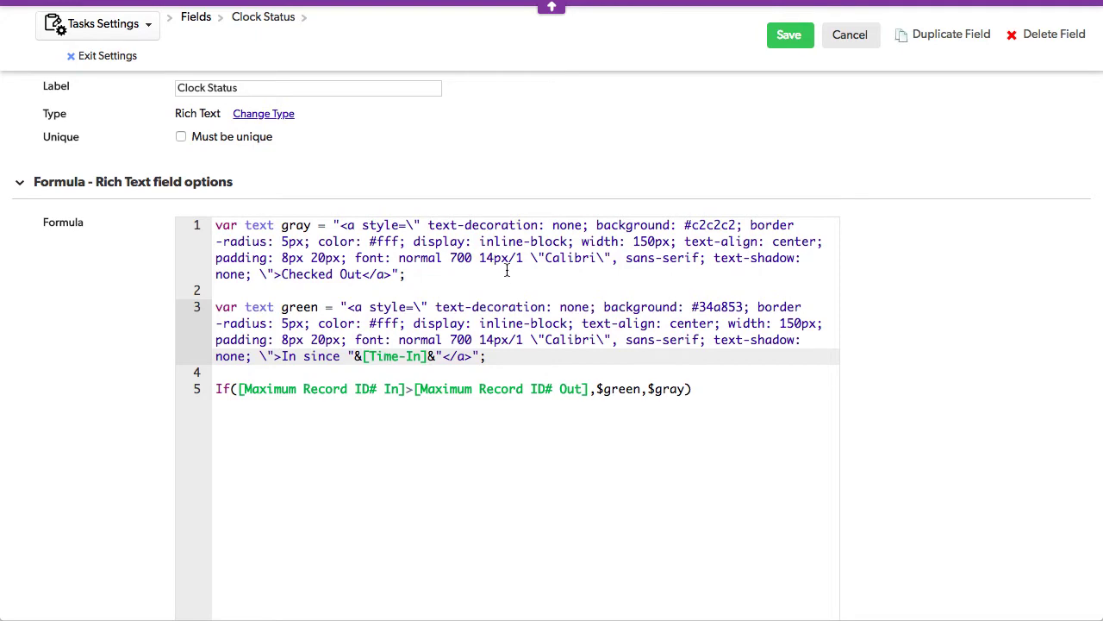
click(855, 39)
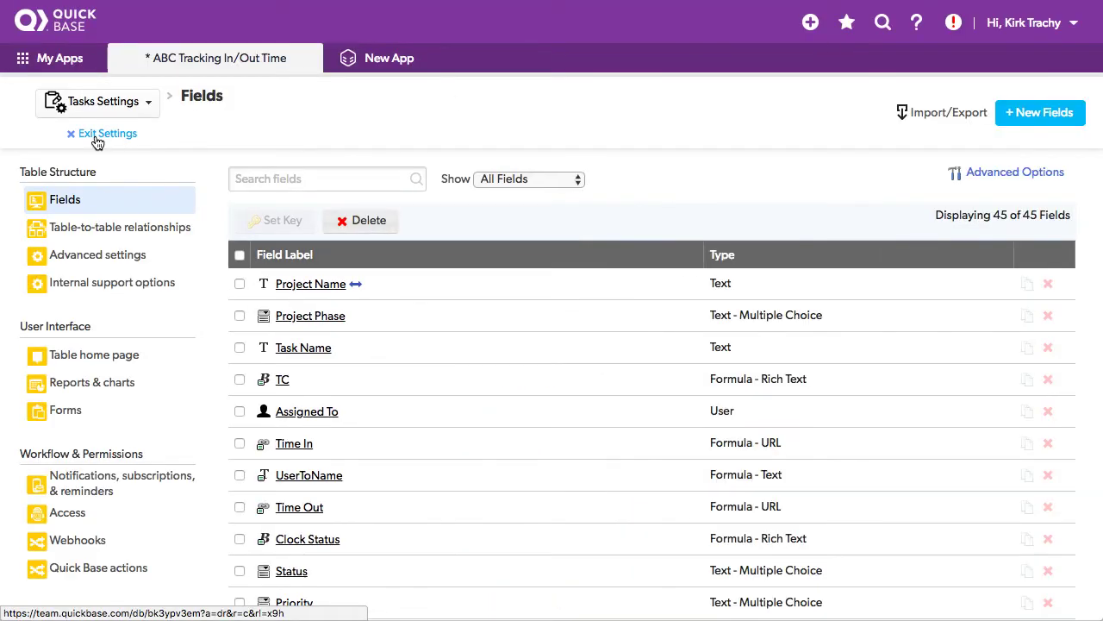
- Exit settings and edit Workstation purchase (Task #44), showing its 17.24-minute Time In/Out entry
click(98, 136)
scroll(370, 345, down, 5)
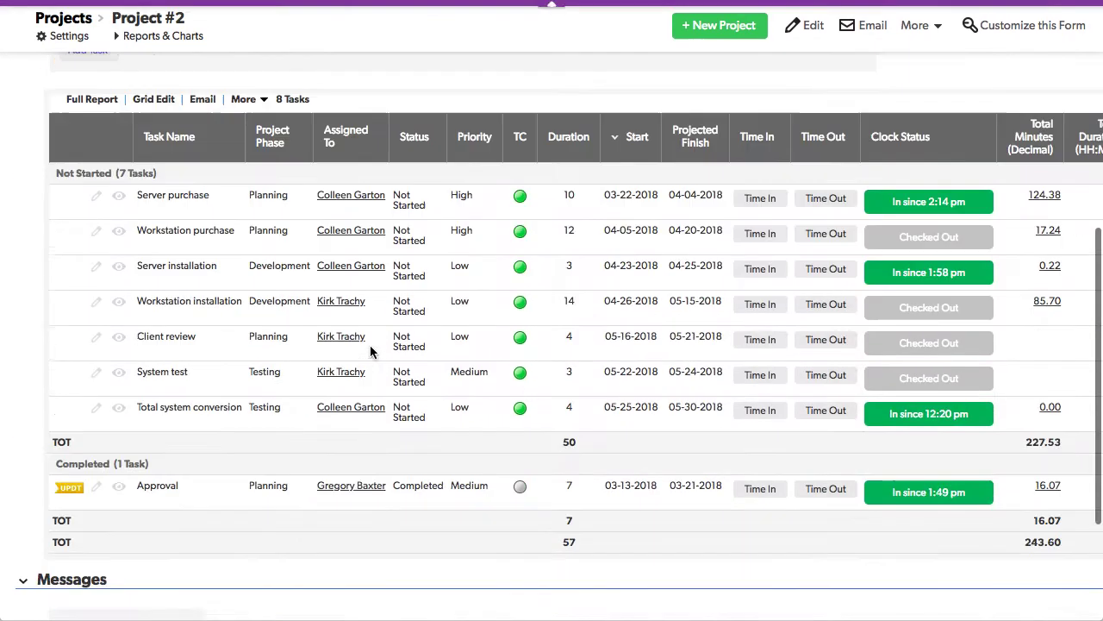
scroll(370, 345, down, 2)
scroll(370, 345, up, 3)
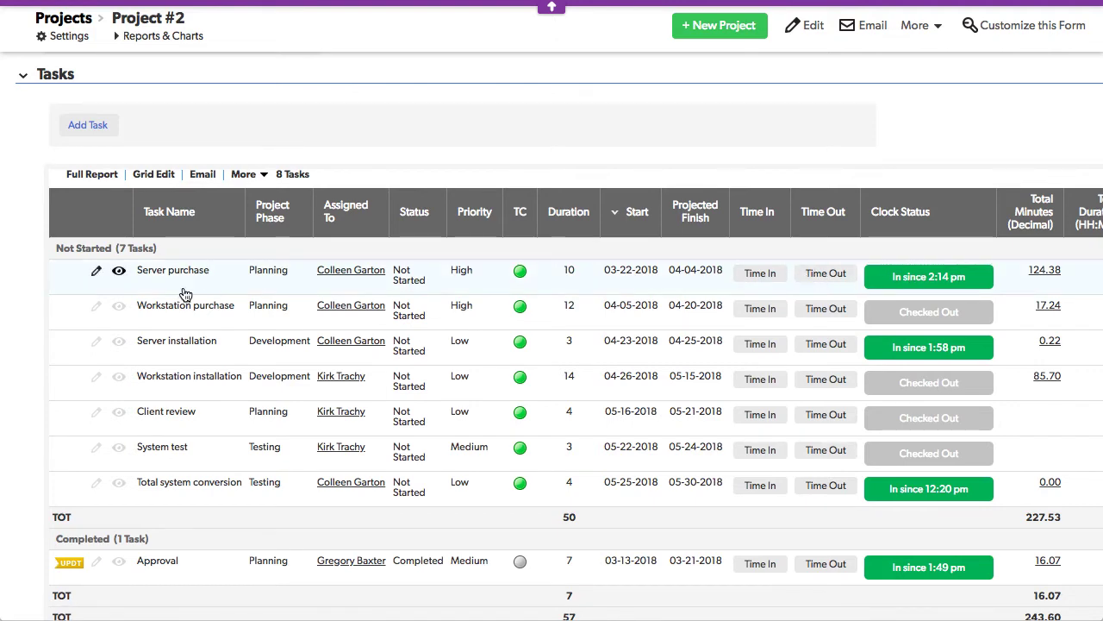
click(96, 306)
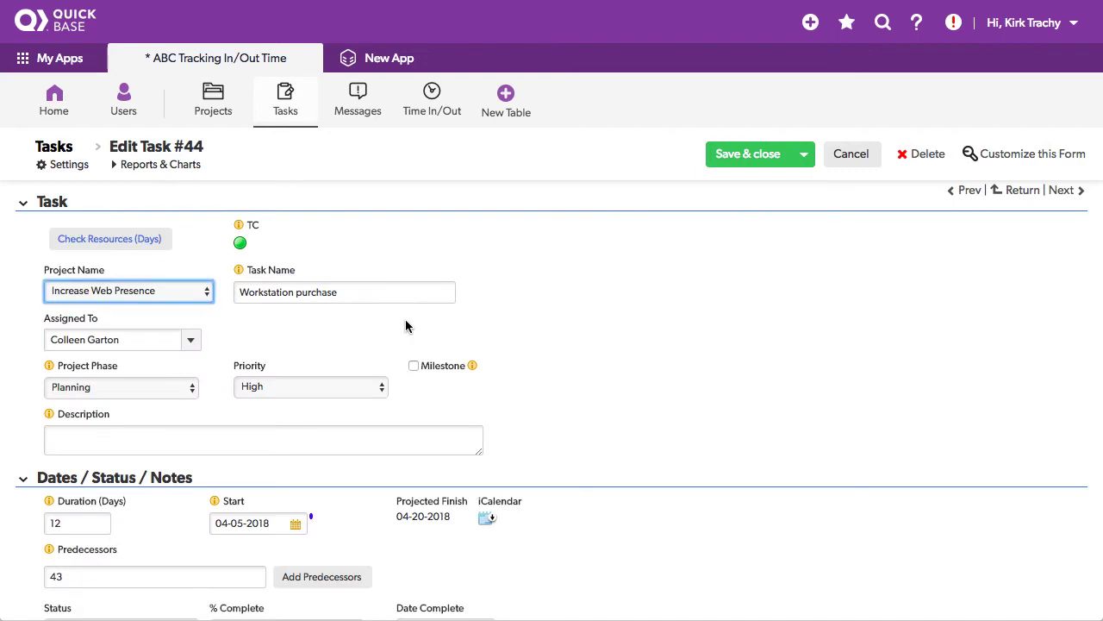
scroll(407, 326, down, 3)
scroll(406, 325, down, 5)
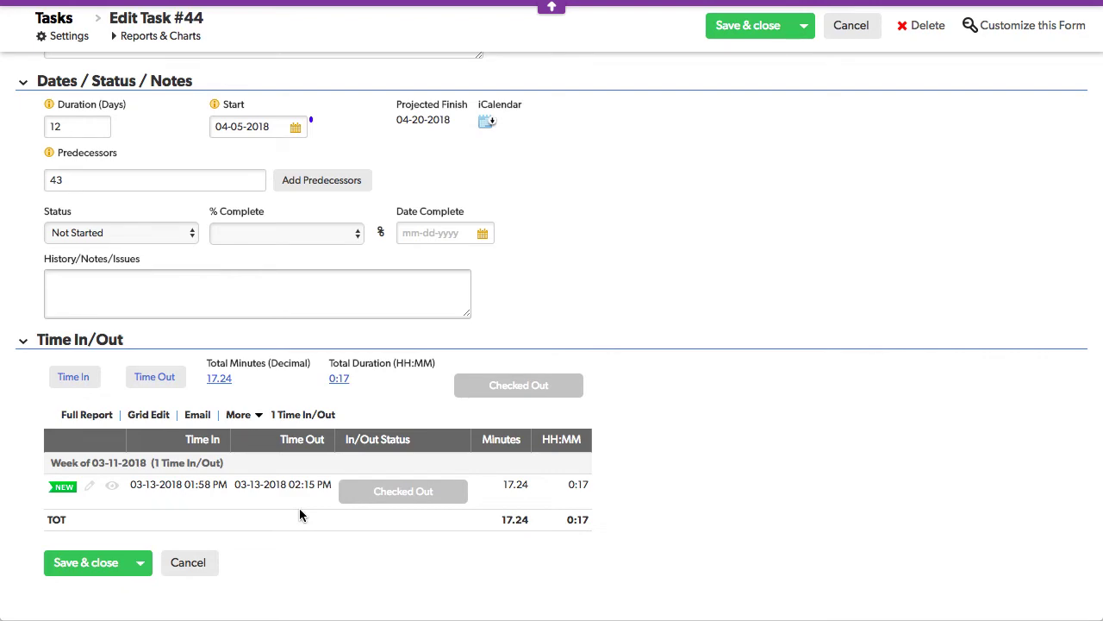
- Clock in on Task #44, have the second clock-in refused, then clock out for a 17.66-minute total
click(71, 378)
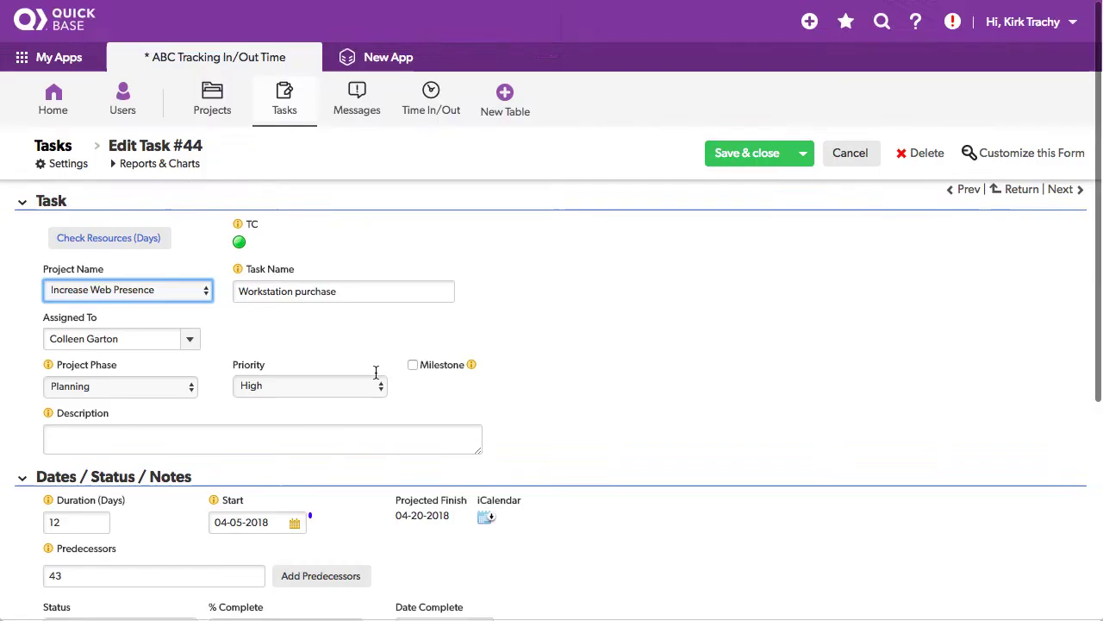
scroll(375, 373, down, 5)
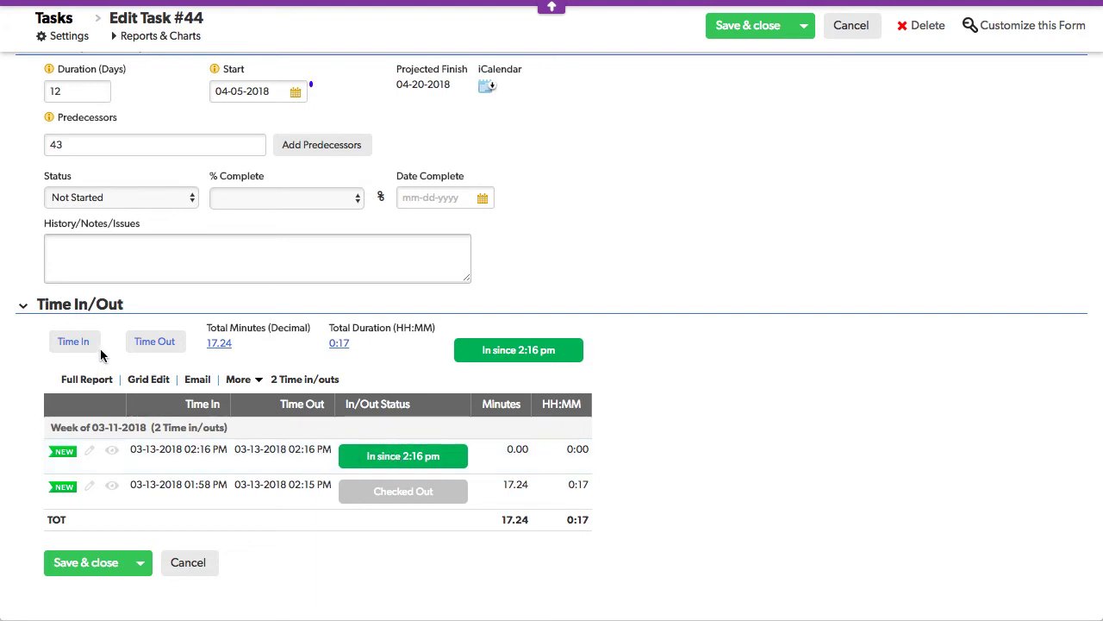
click(73, 342)
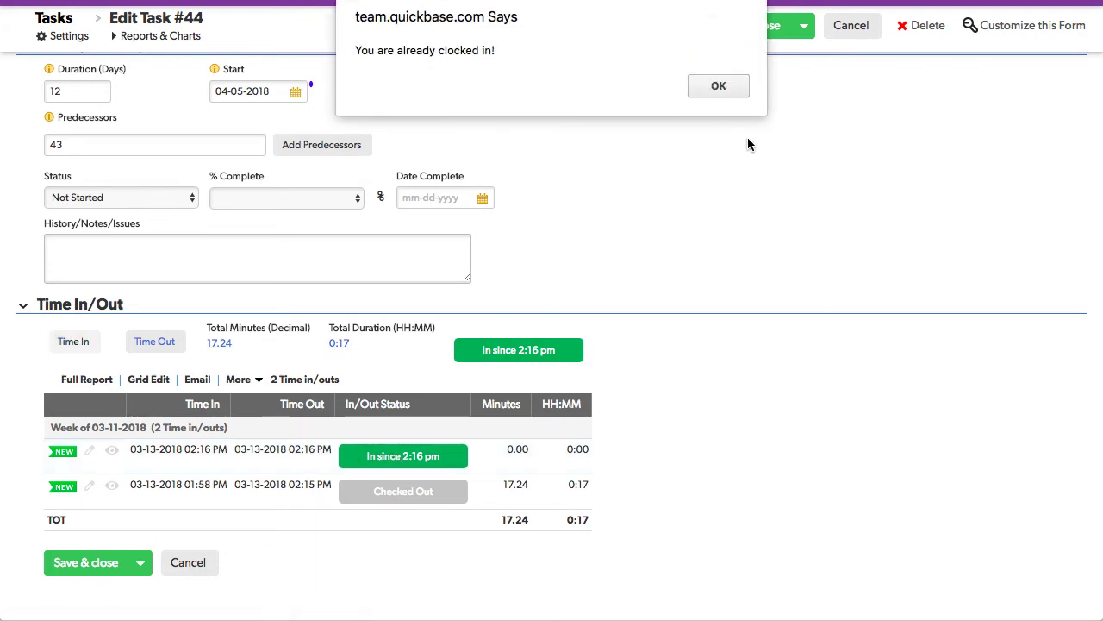
click(719, 86)
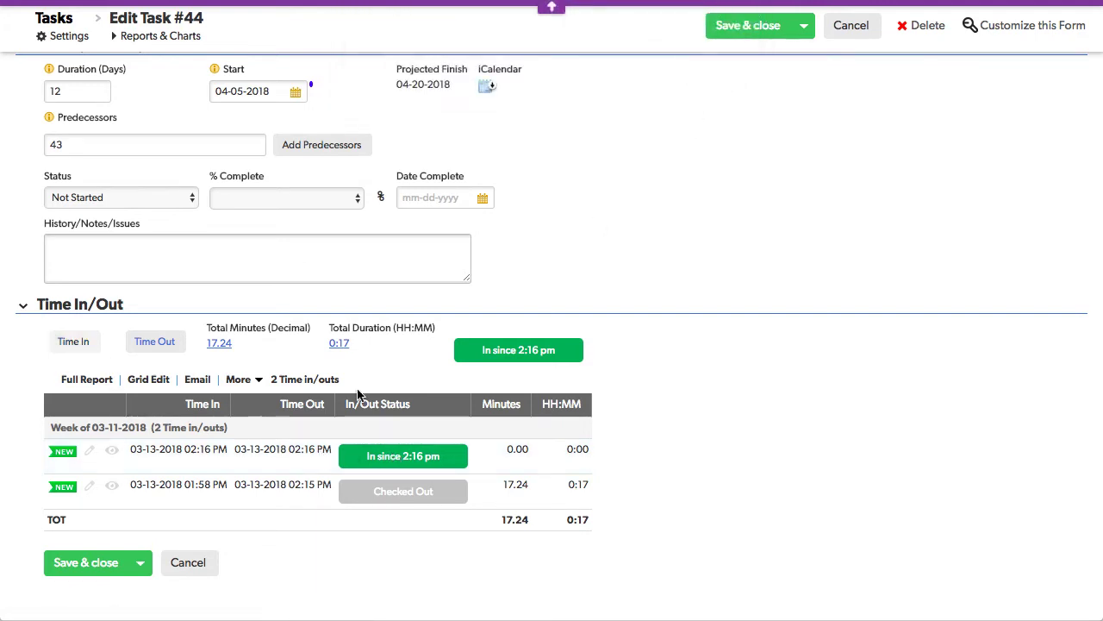
click(154, 342)
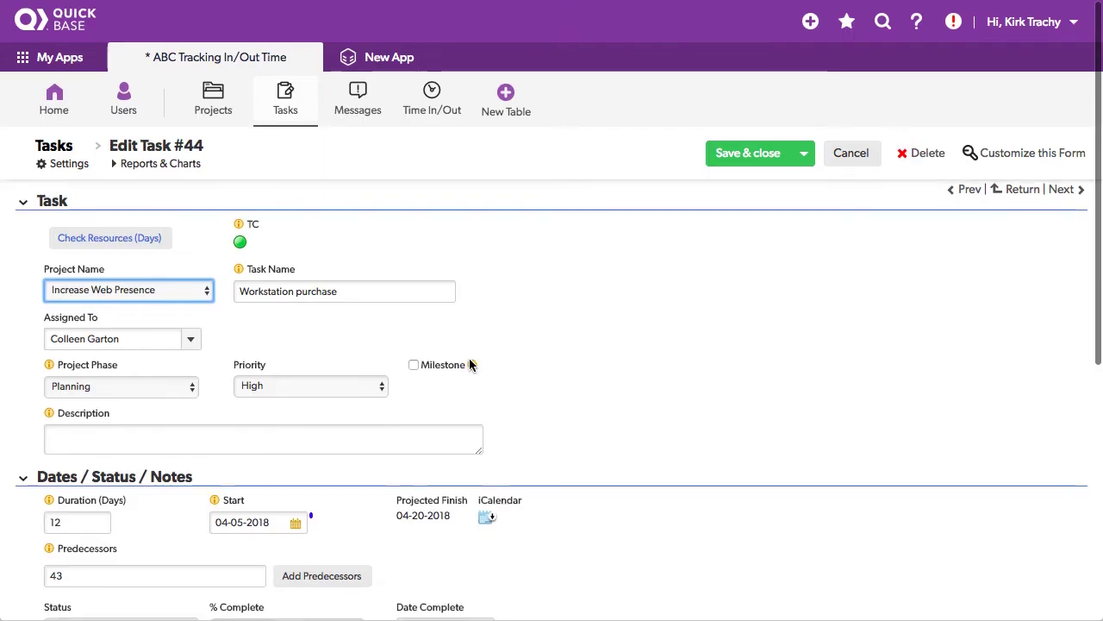
scroll(470, 364, down, 1)
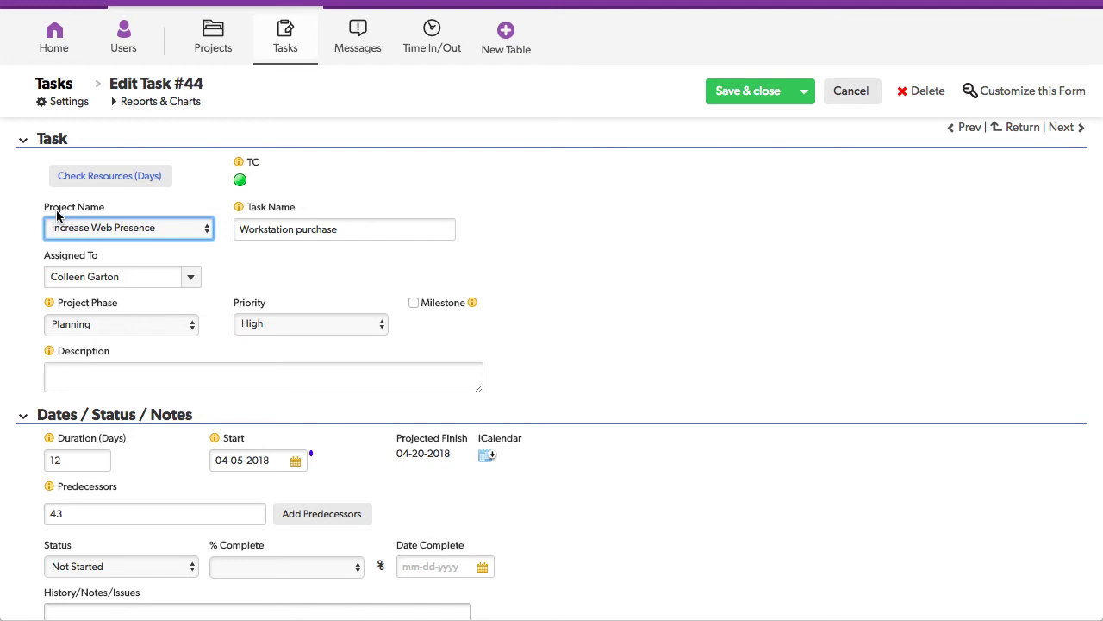
- Check Date Created and Date Modified on Time In/Out record #13, then bring up In/Out Status field options
click(424, 41)
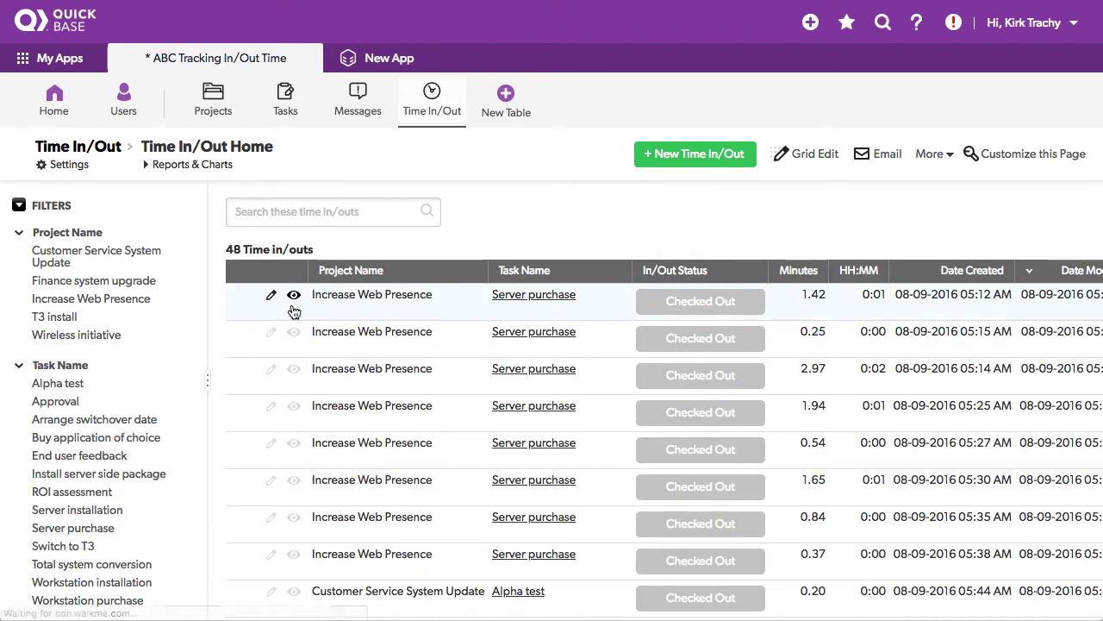
click(293, 301)
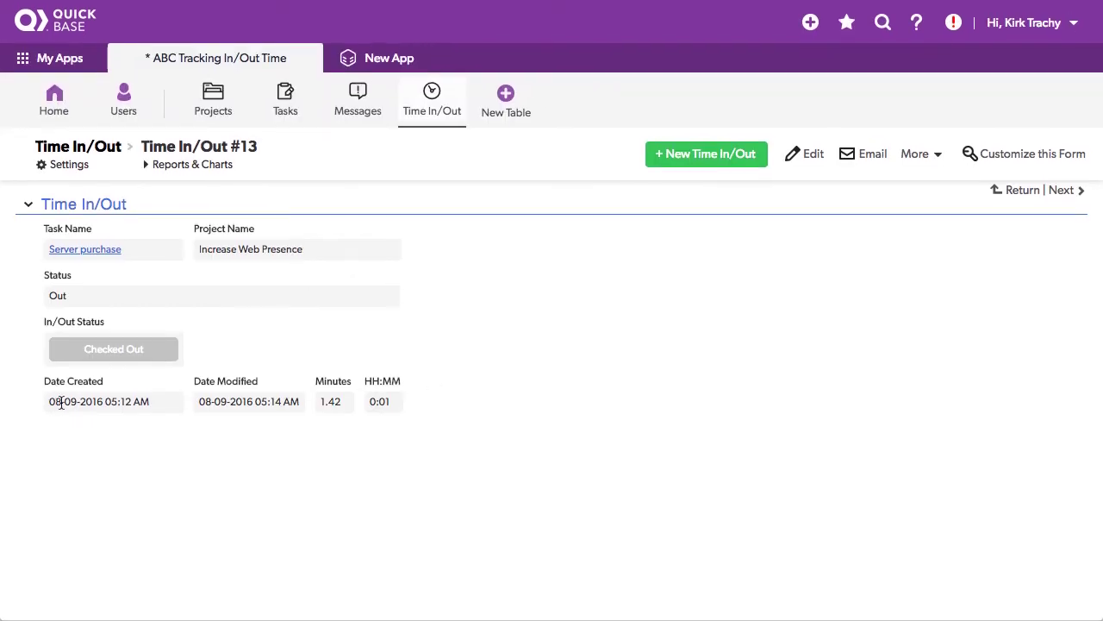
drag(55, 403, 121, 404)
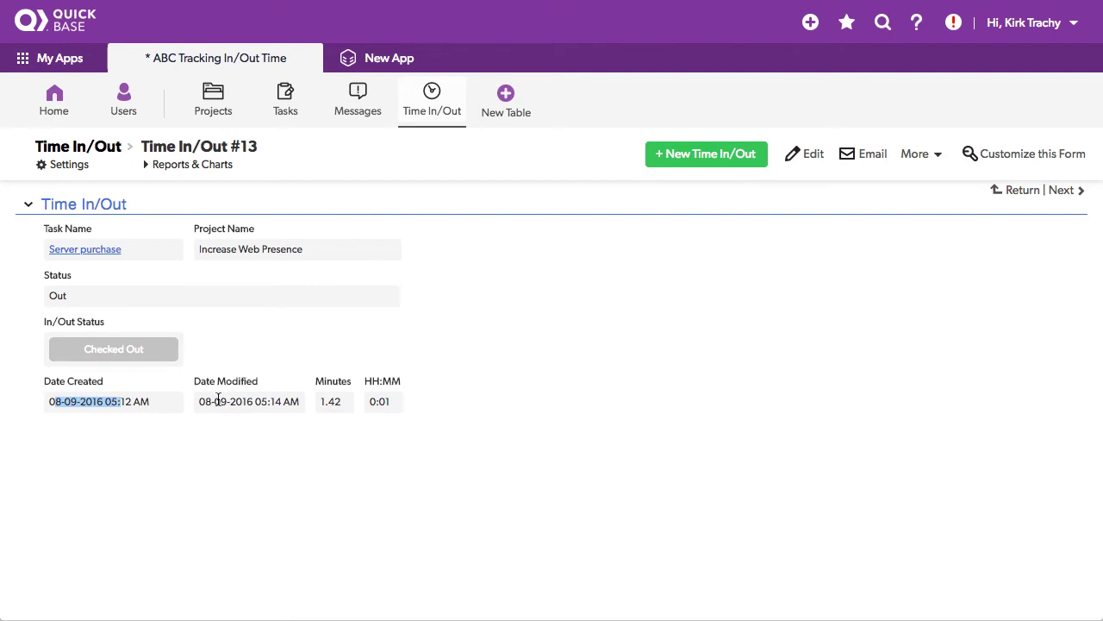
drag(218, 401, 286, 401)
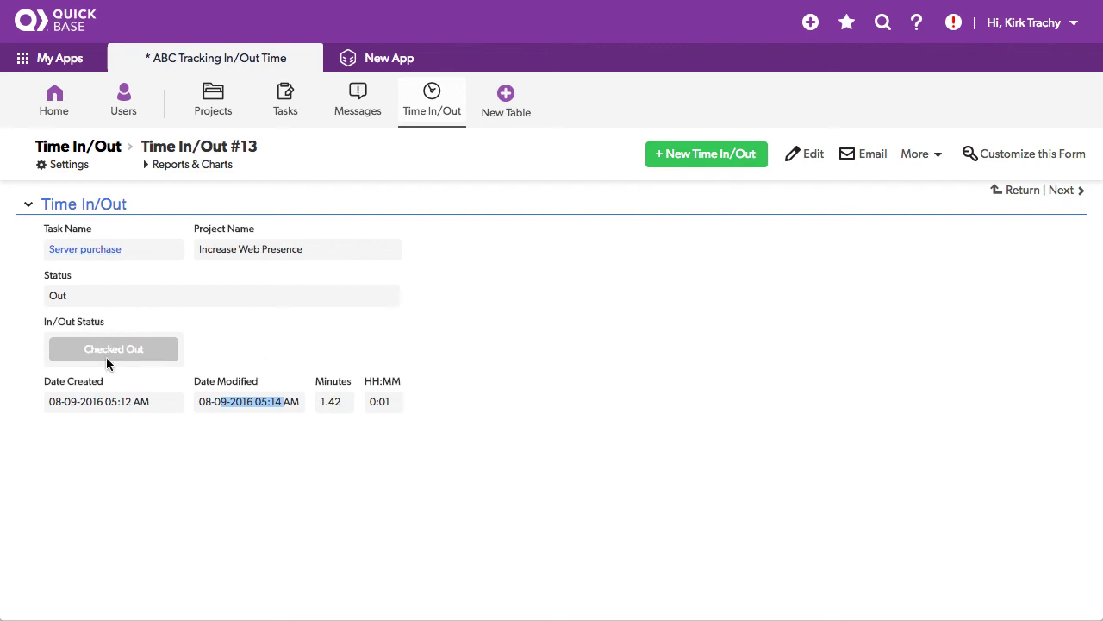
right_click(78, 321)
- Open the In/Out Status formula, review the green status on line 3 and line 5, then cancel
click(170, 466)
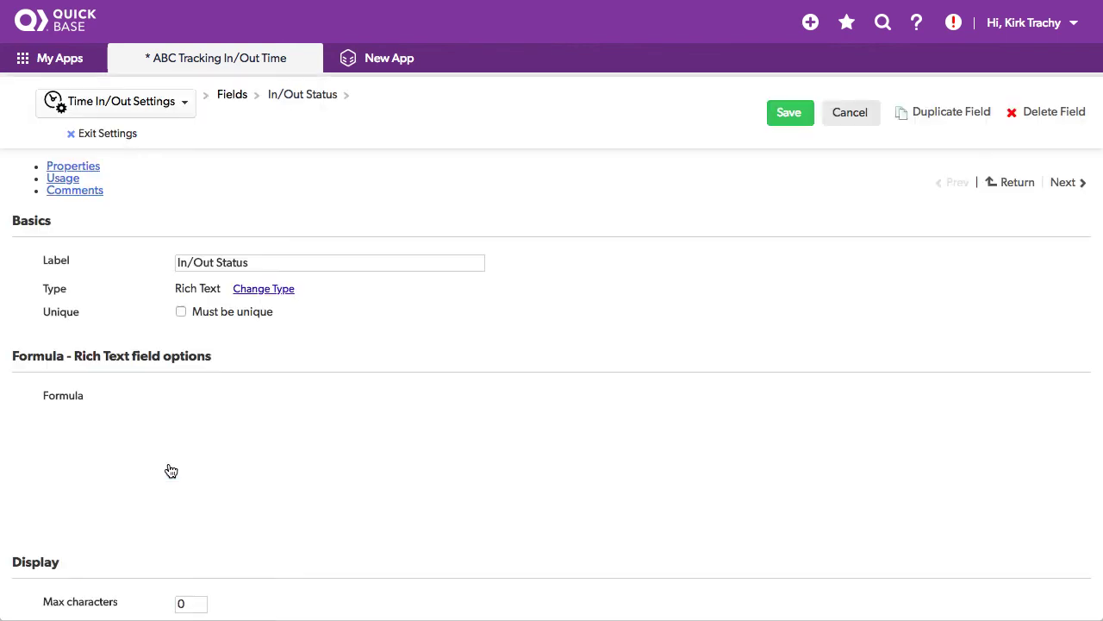
scroll(631, 291, down, 5)
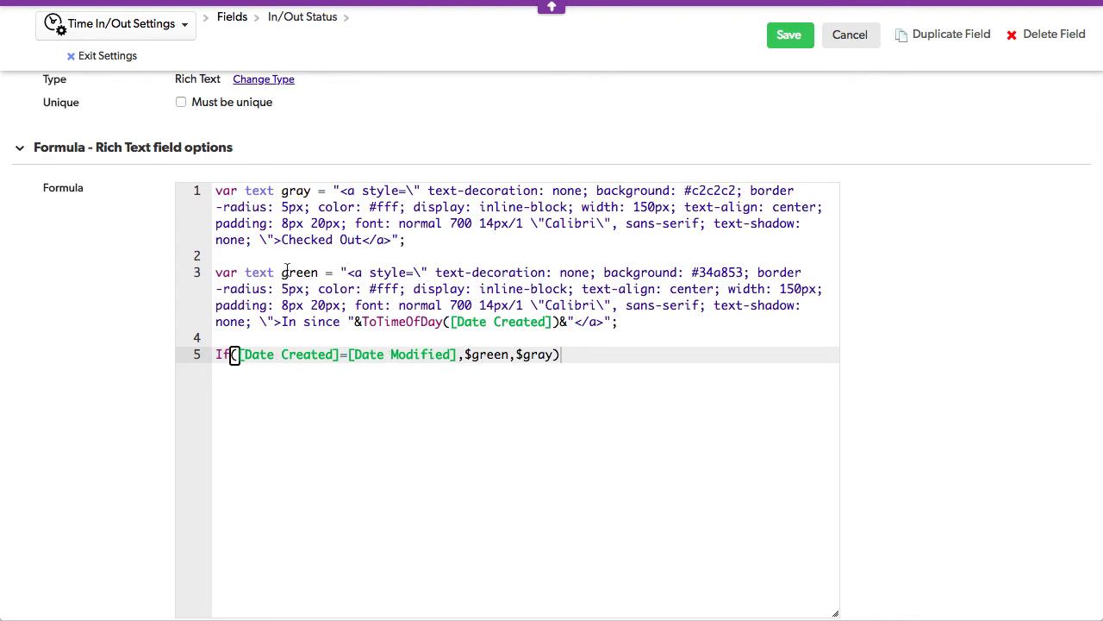
drag(283, 273, 597, 321)
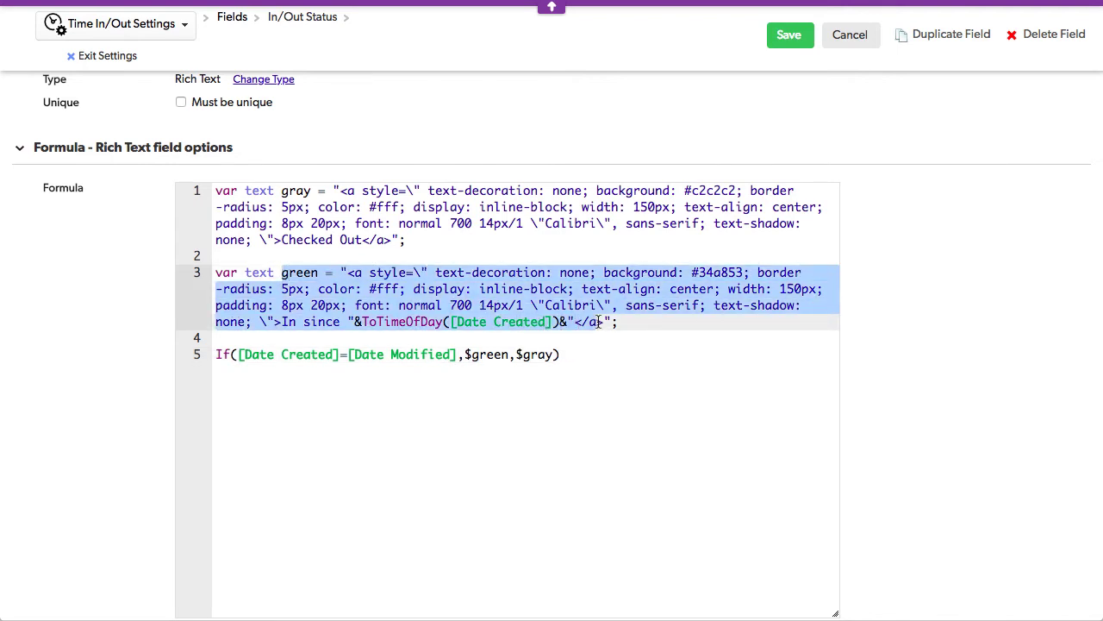
click(570, 378)
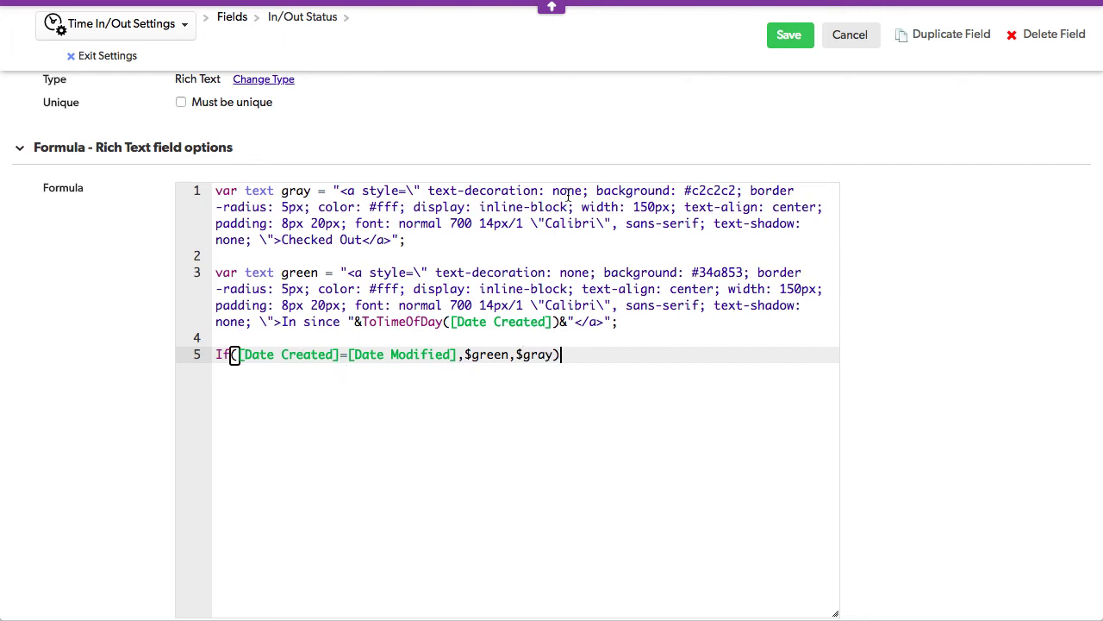
click(849, 38)
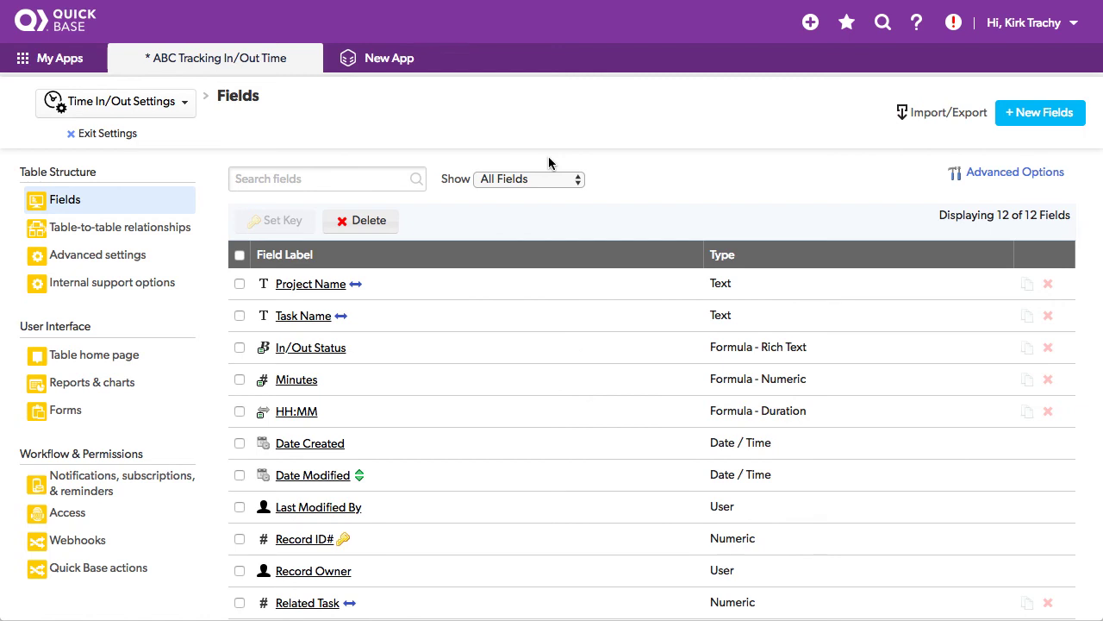
- Show the task's Time In/Out section on the QuickTime phone mirror, close it, and return to the ABC Tracking In/Out Time home
key(super+Tab)
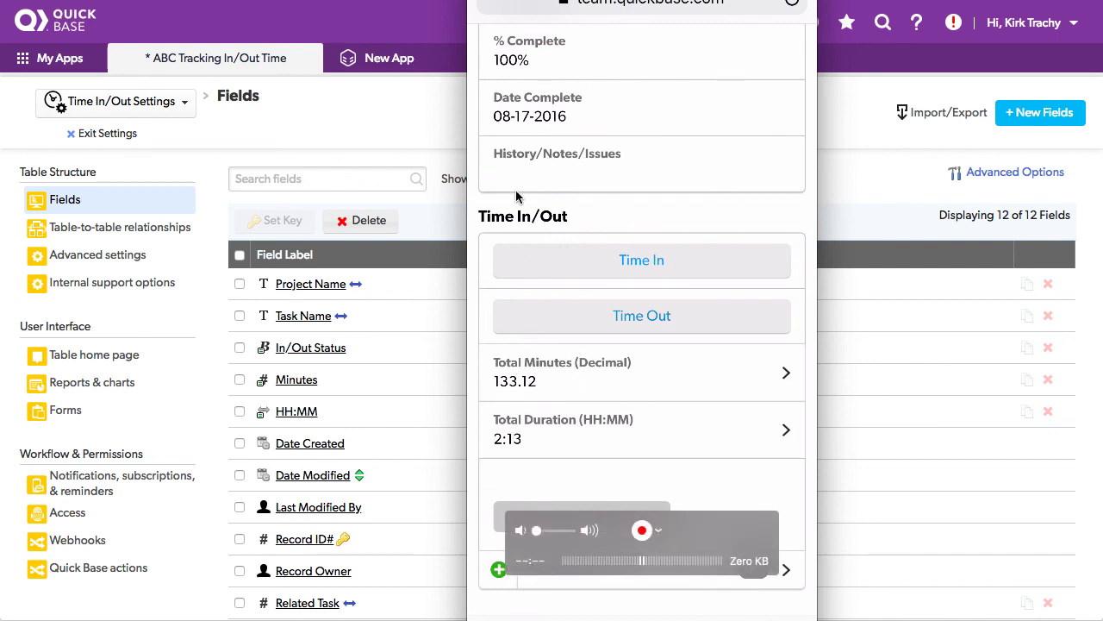
click(297, 121)
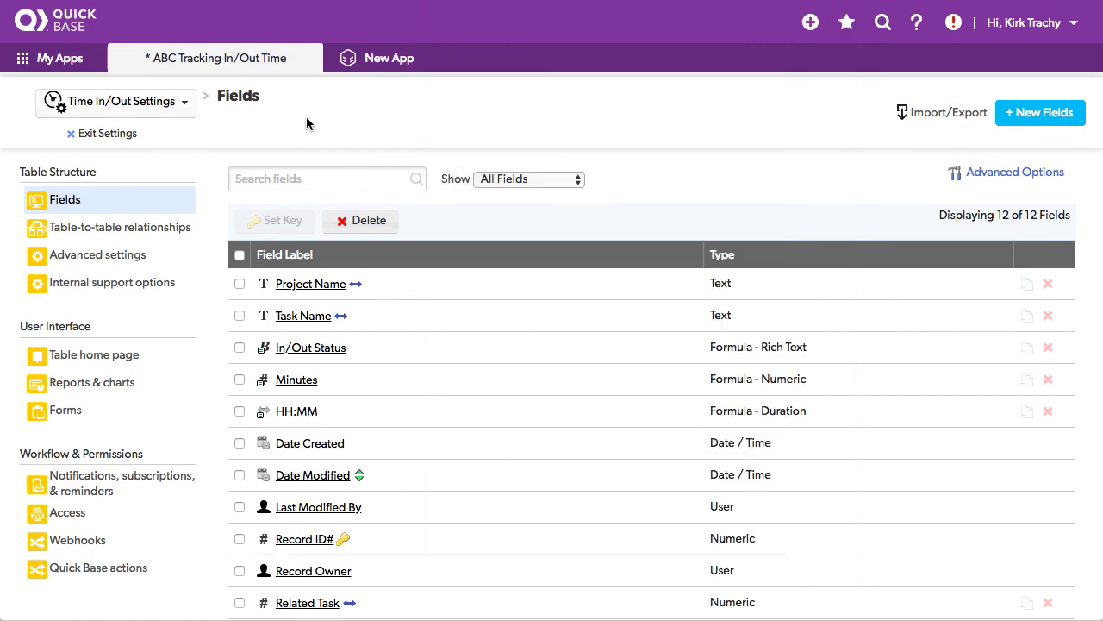
click(204, 62)
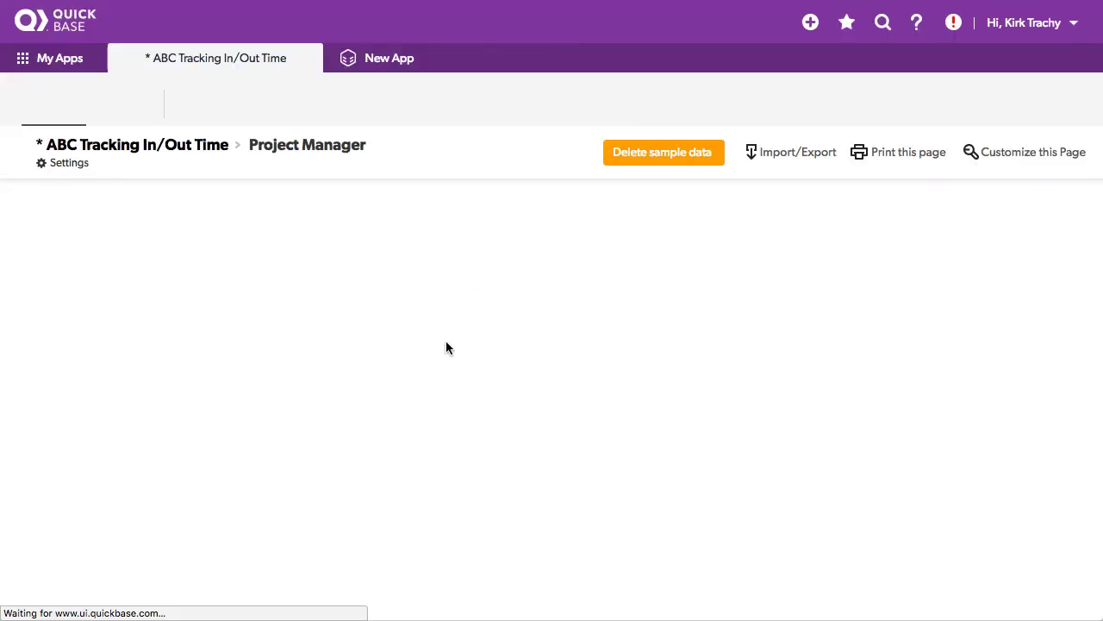